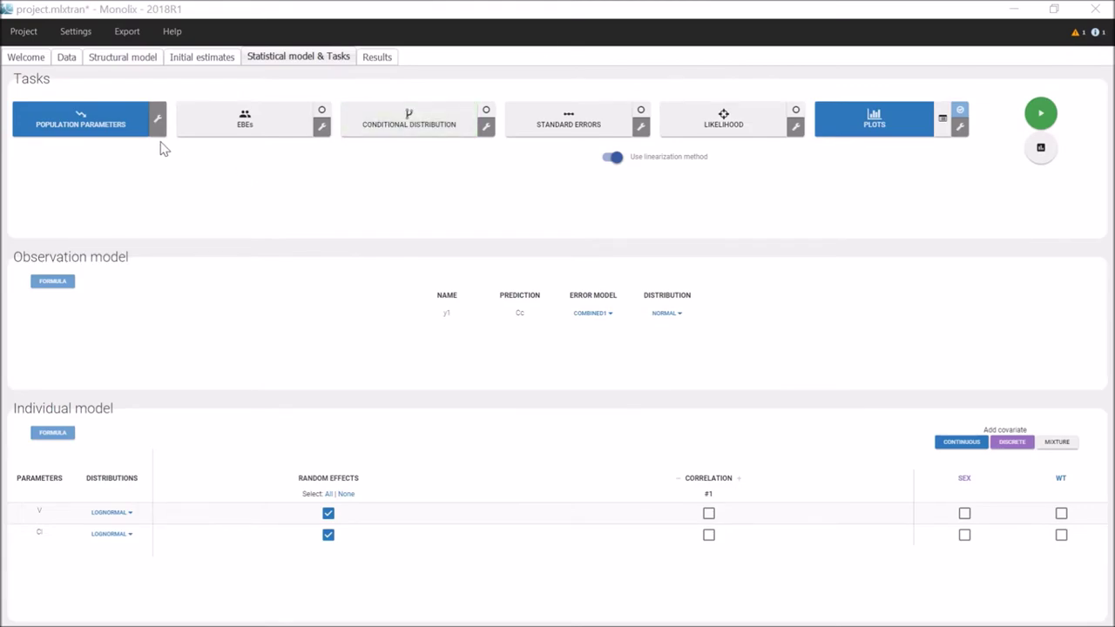
# Step: Raise V_pop's initial estimate from 2 to 3 on the Initial estimates page
pyautogui.click(198, 58)
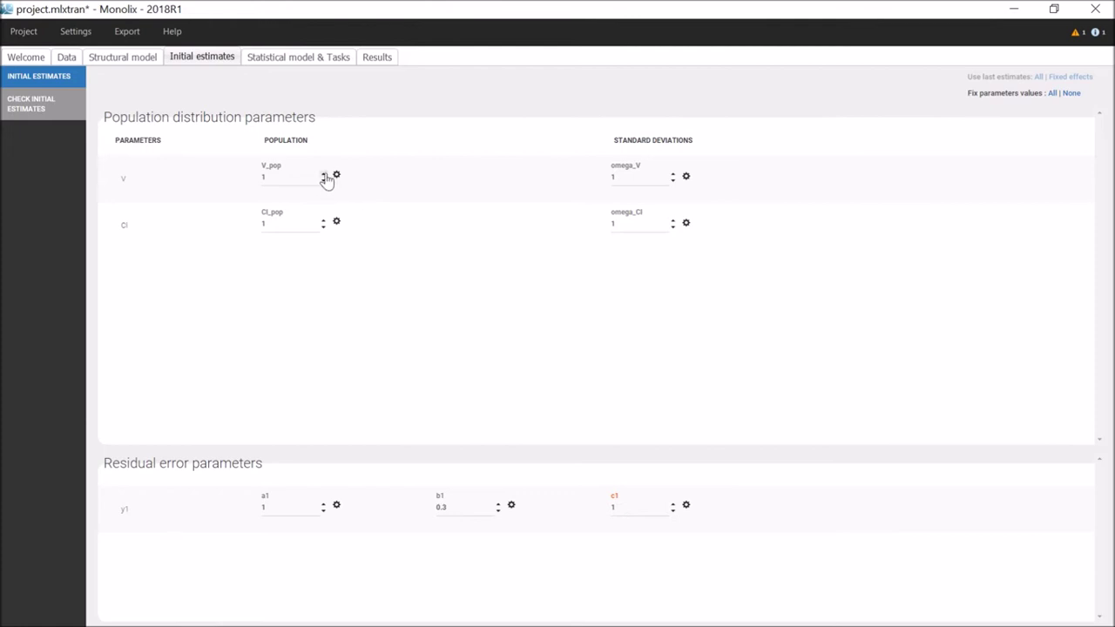
pyautogui.click(323, 173)
# Step: Tick SEX as a covariate on V, adding a beta_V_SEX_M initial estimate at 0
pyautogui.click(330, 55)
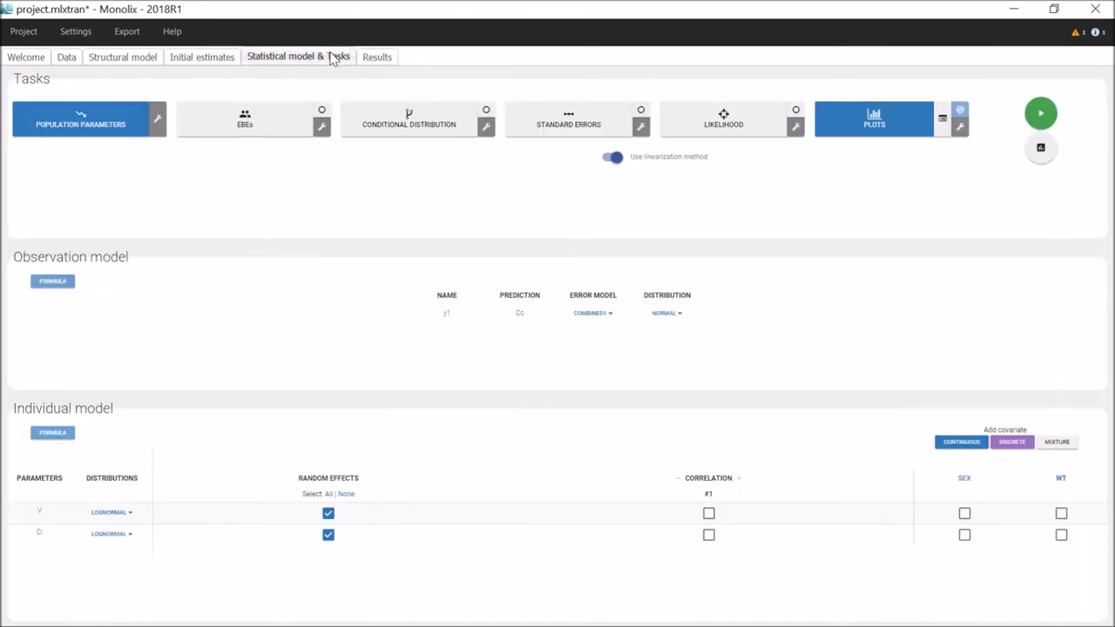
pyautogui.click(964, 514)
pyautogui.click(222, 58)
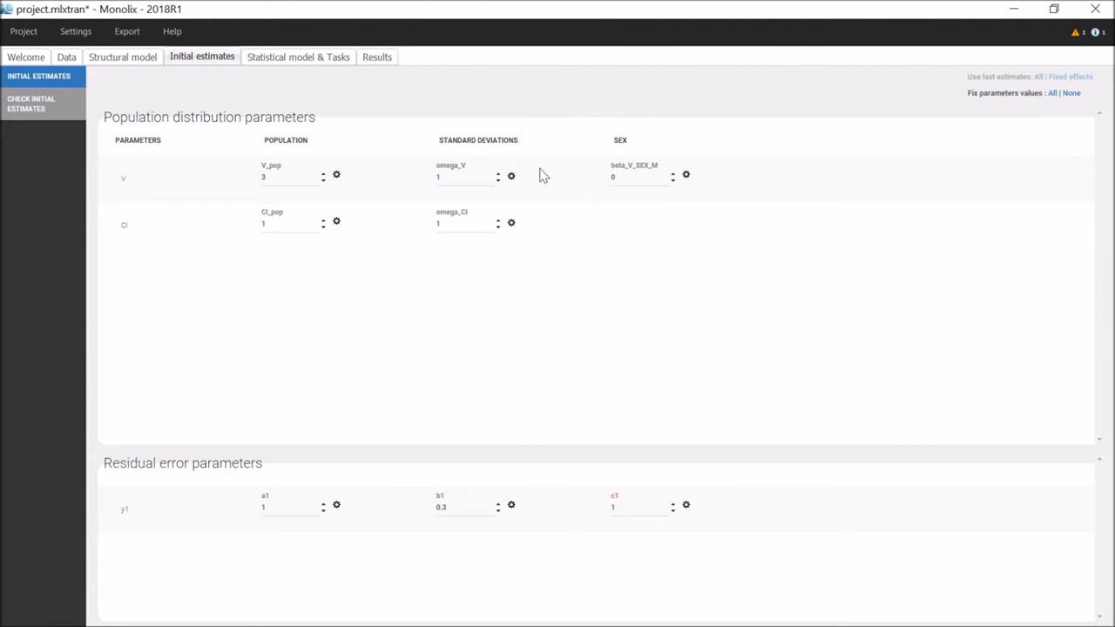
pyautogui.click(337, 175)
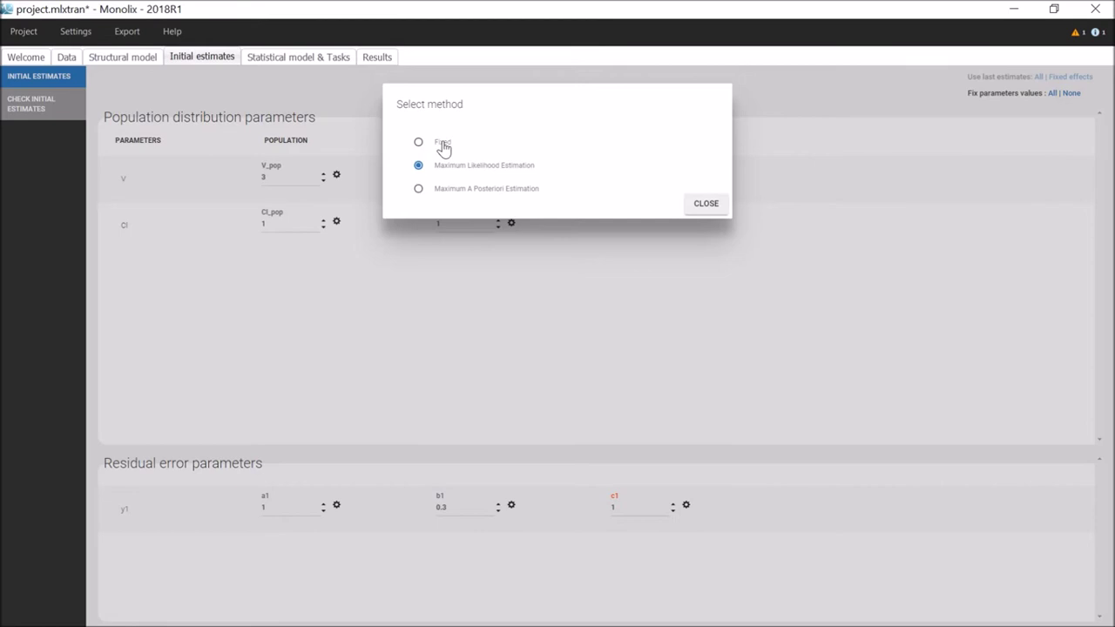
pyautogui.click(443, 146)
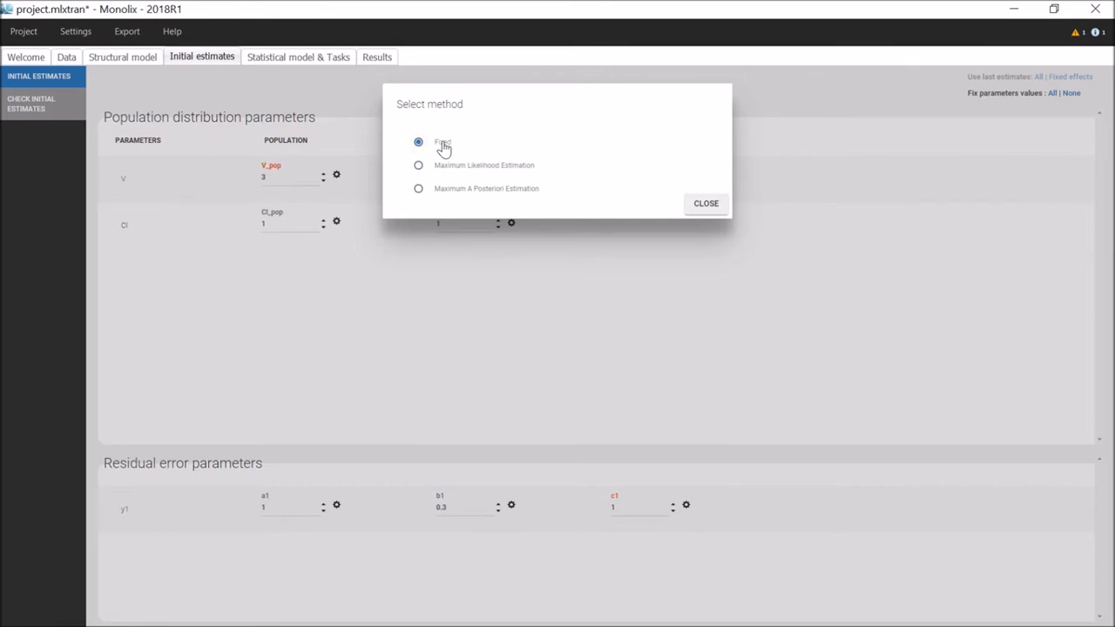
pyautogui.click(458, 193)
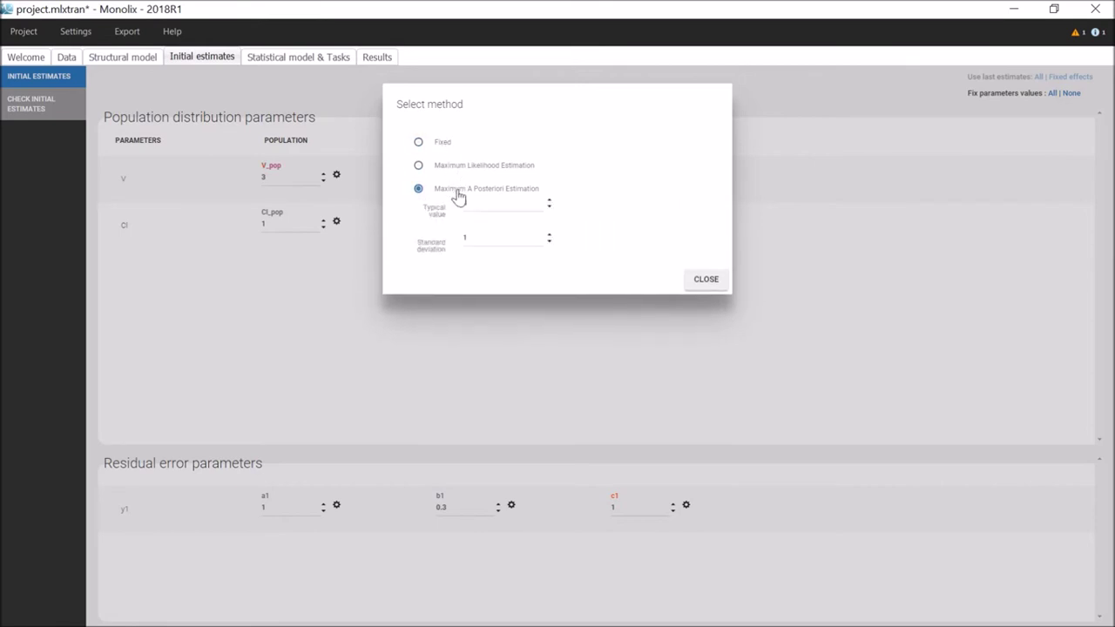
pyautogui.click(460, 166)
pyautogui.click(710, 207)
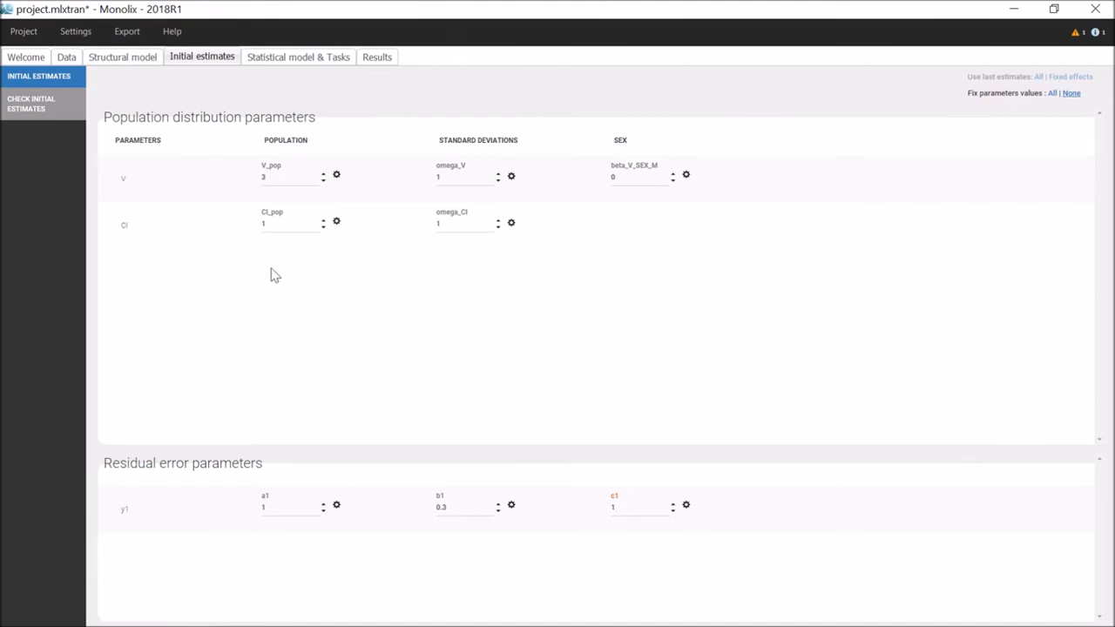
# Step: Plot initial-estimate predictions against the data, nudging V_pop up and setting a 0.1 increment
pyautogui.click(52, 116)
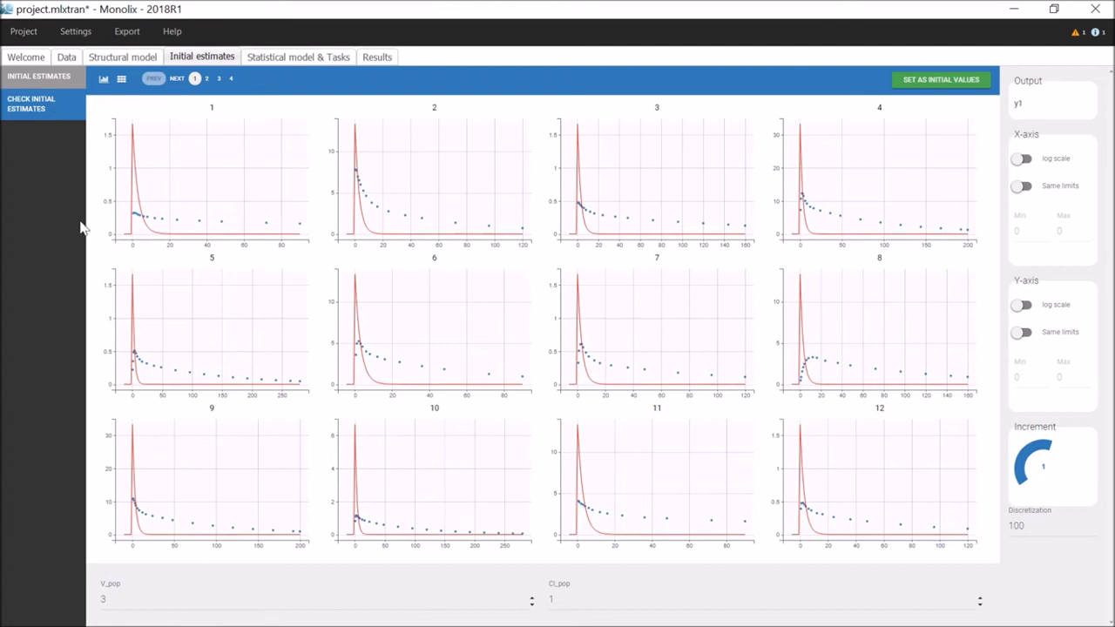
pyautogui.click(532, 598)
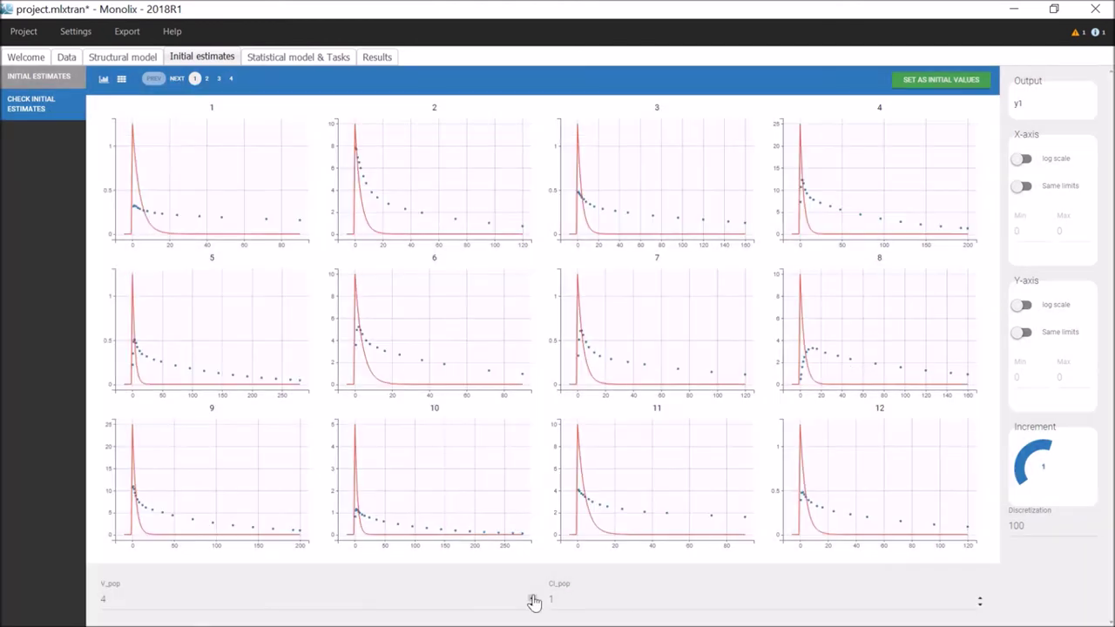
pyautogui.click(532, 597)
pyautogui.moveTo(1033, 451); pyautogui.dragTo(1030, 491)
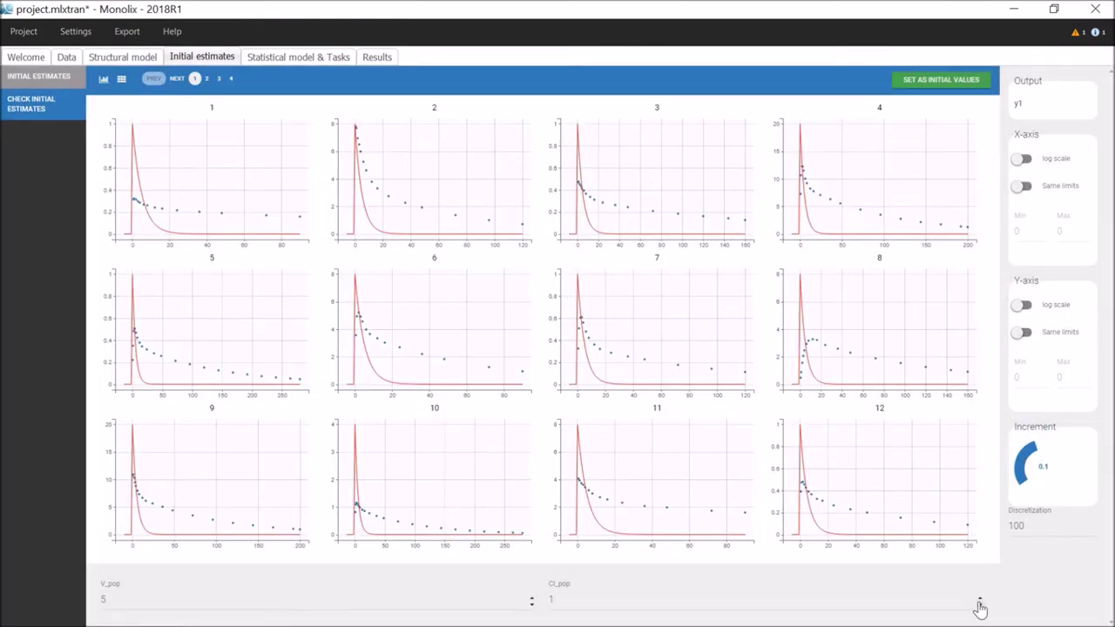
# Step: Set Cl_pop to 0.2 and V_pop to 10 in the check-plot fields
pyautogui.click(980, 604)
pyautogui.click(979, 604)
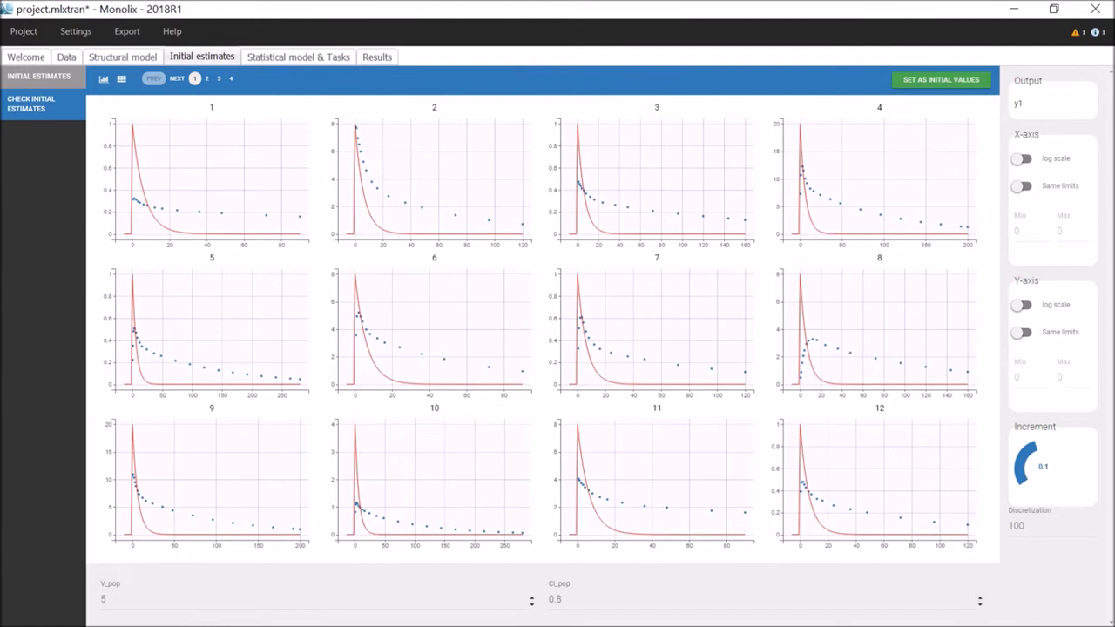
pyautogui.click(824, 610)
pyautogui.press('BackSpace')
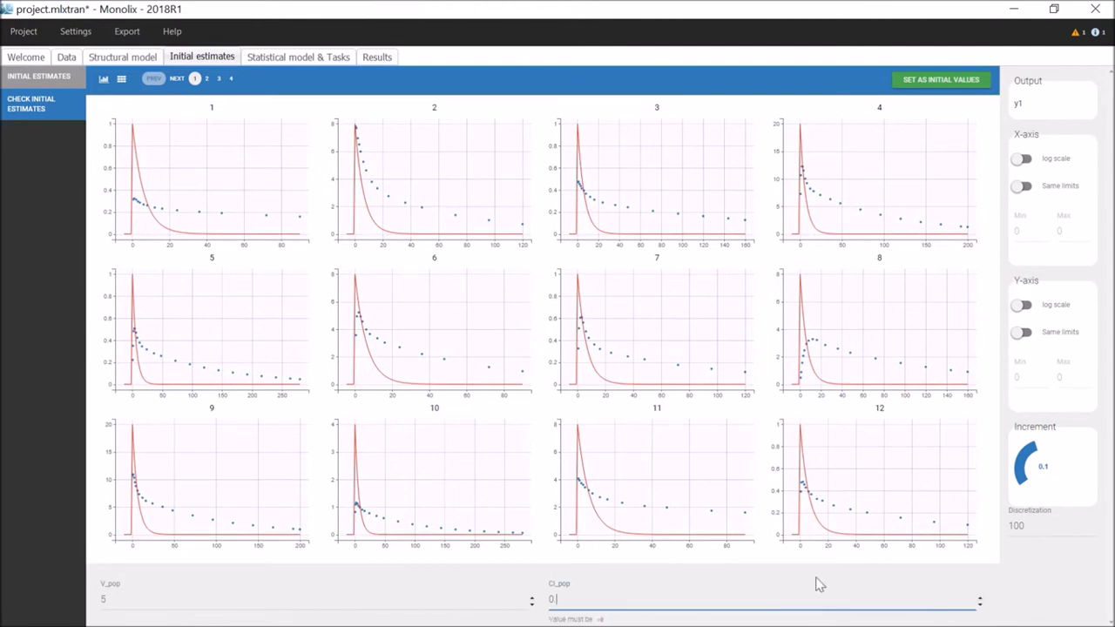
pyautogui.write('2')
pyautogui.click(109, 599)
pyautogui.press('BackSpace')
pyautogui.write('10')
pyautogui.press('Tab')
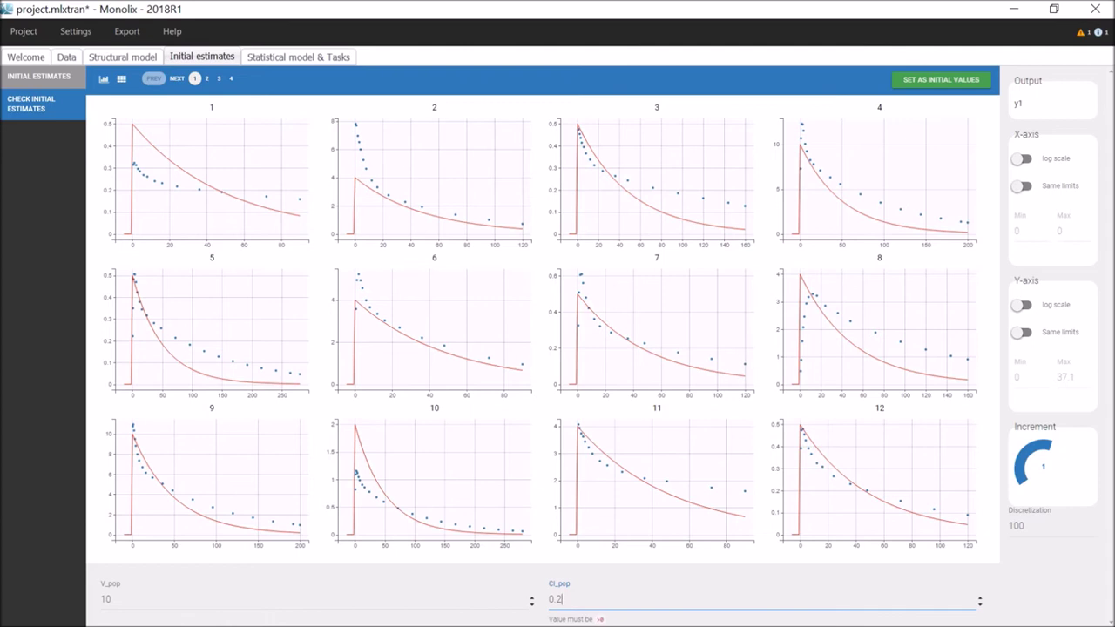
# Step: Try log y-axes, apply same y-limits, and page through the plots to subjects 37–42
pyautogui.click(1021, 307)
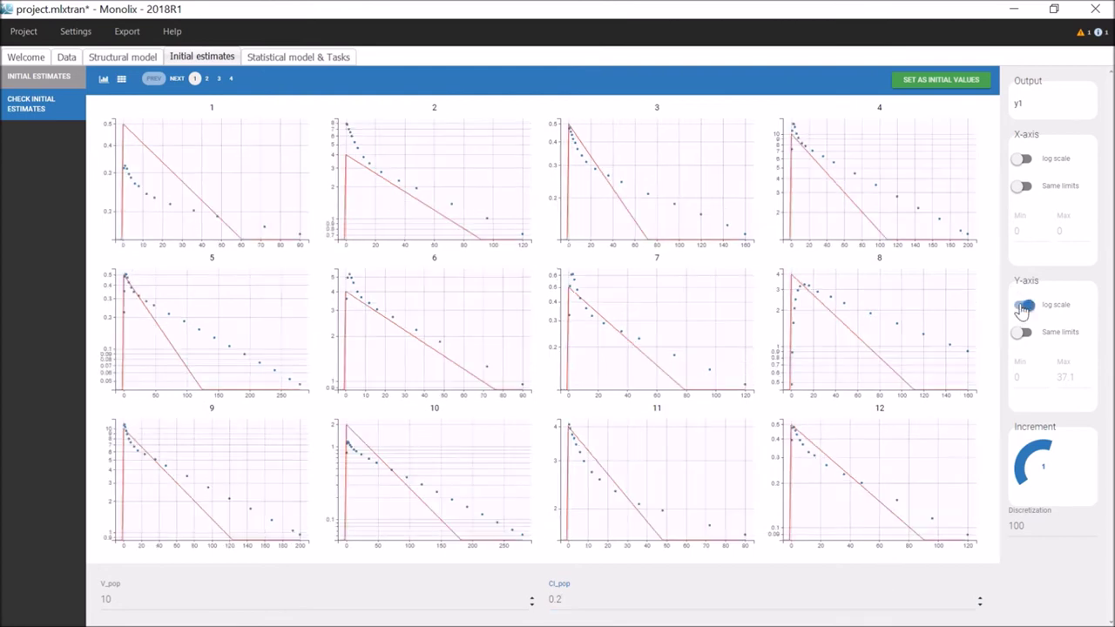
pyautogui.click(1023, 307)
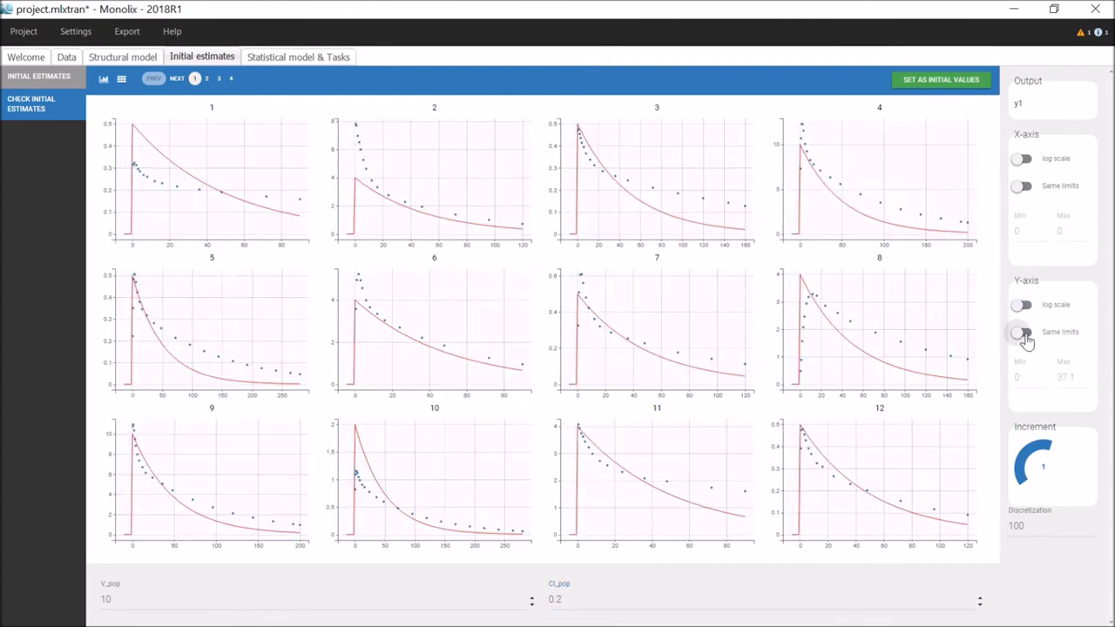
pyautogui.click(1024, 334)
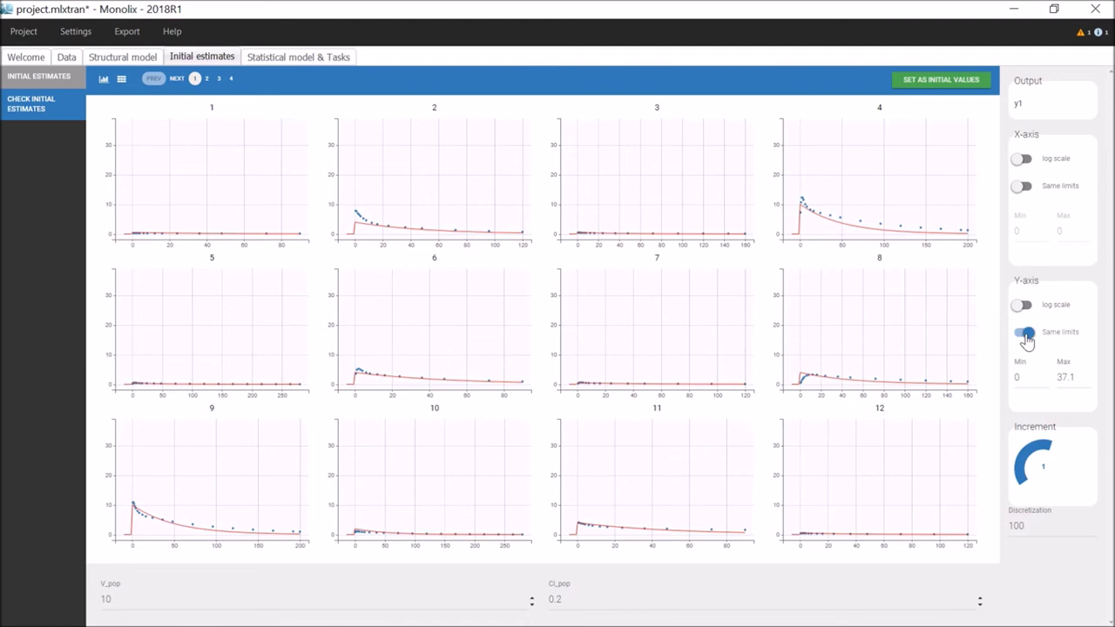
pyautogui.click(179, 80)
pyautogui.click(177, 79)
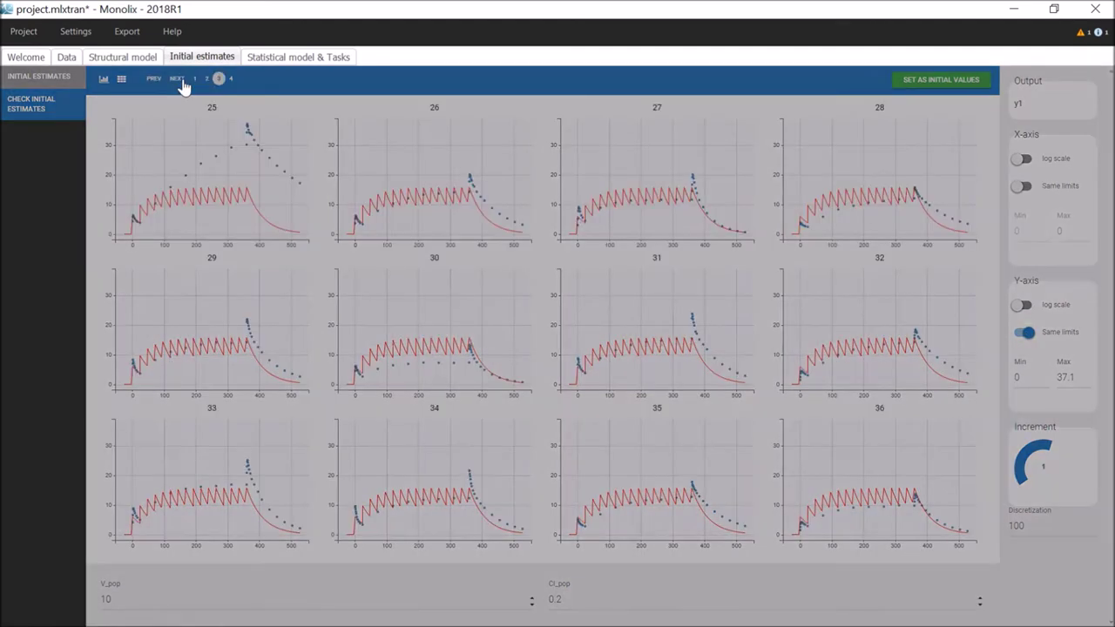
pyautogui.click(178, 79)
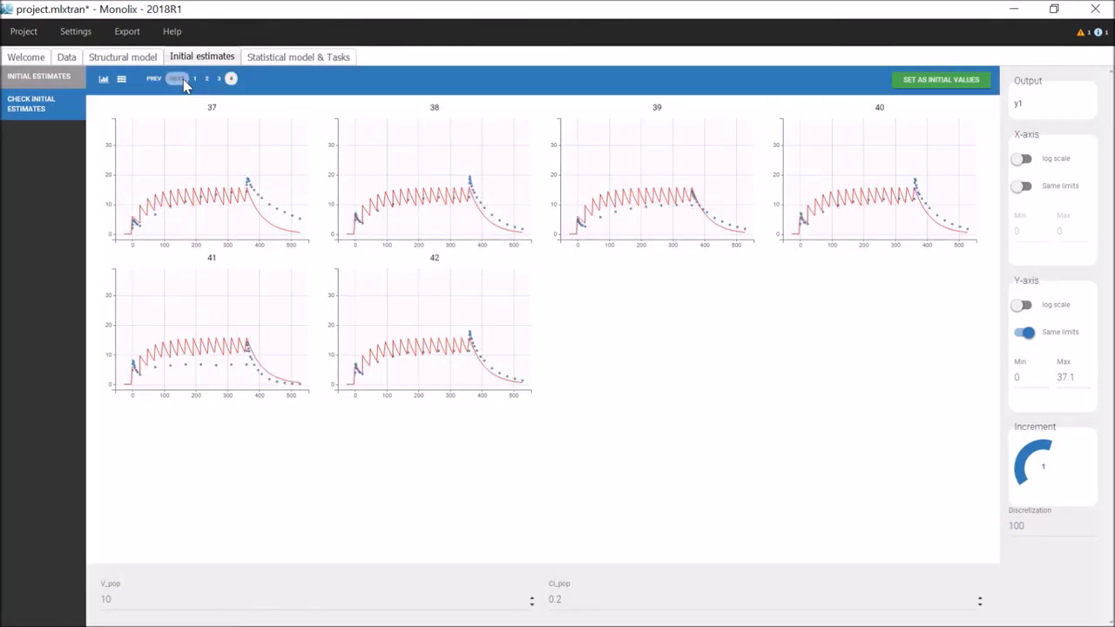
# Step: Give each plot its own y-range and set the curve discretization to 500
pyautogui.click(1023, 332)
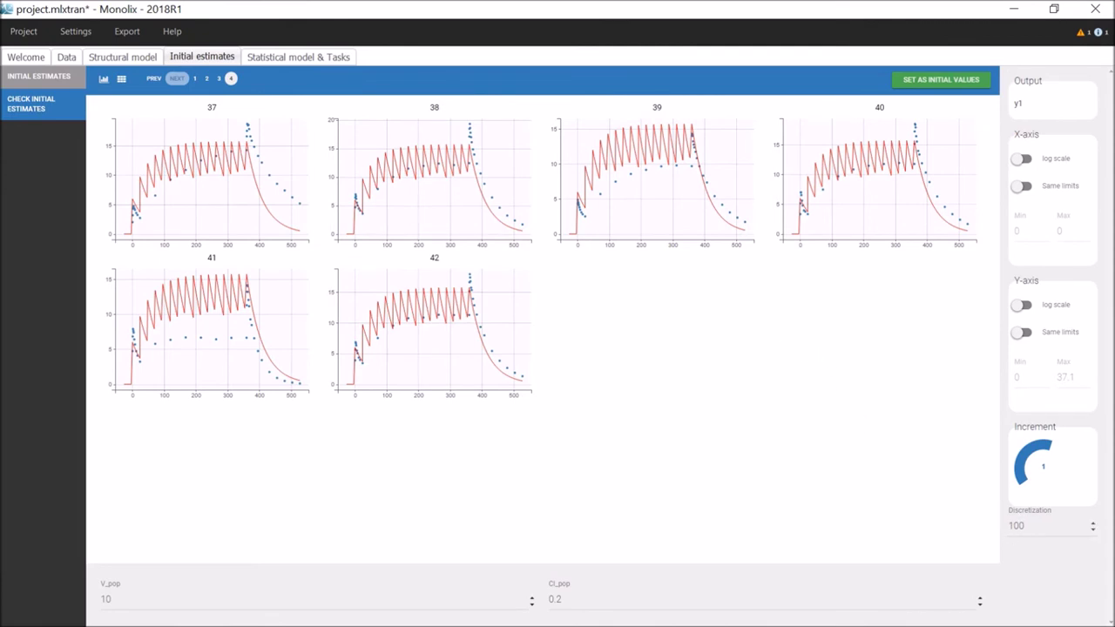
pyautogui.doubleClick(1016, 525)
pyautogui.write('500')
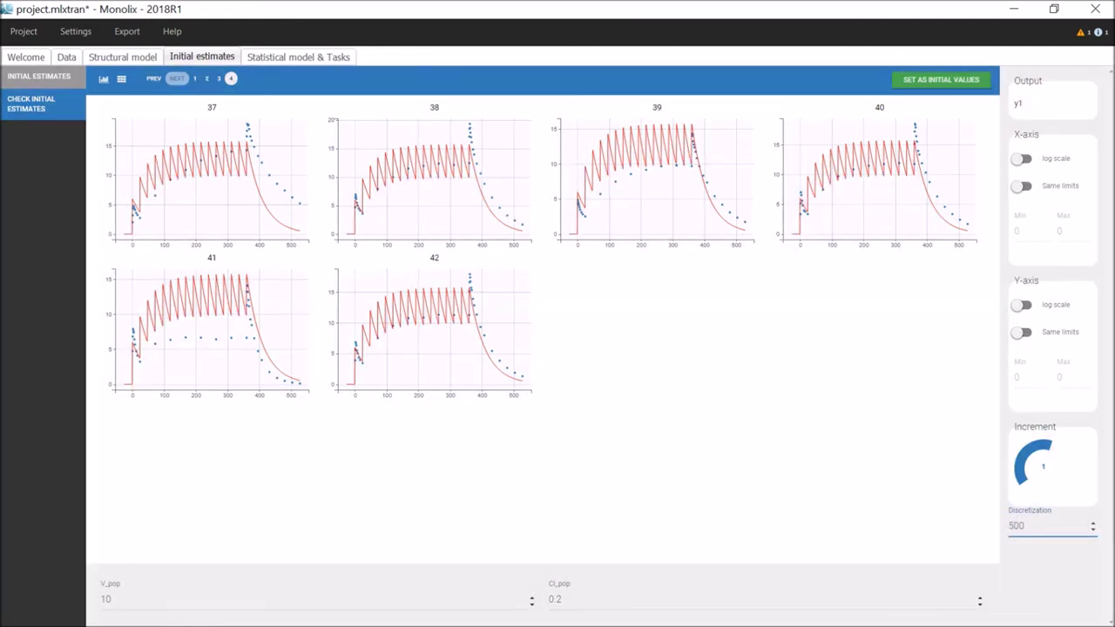
# Step: Run estimation and load the fixed-effect estimates (V_pop 12.239047, Cl_pop 0.1407842, beta_V_SEX_M -0.1561417) as initial values
pyautogui.click(949, 85)
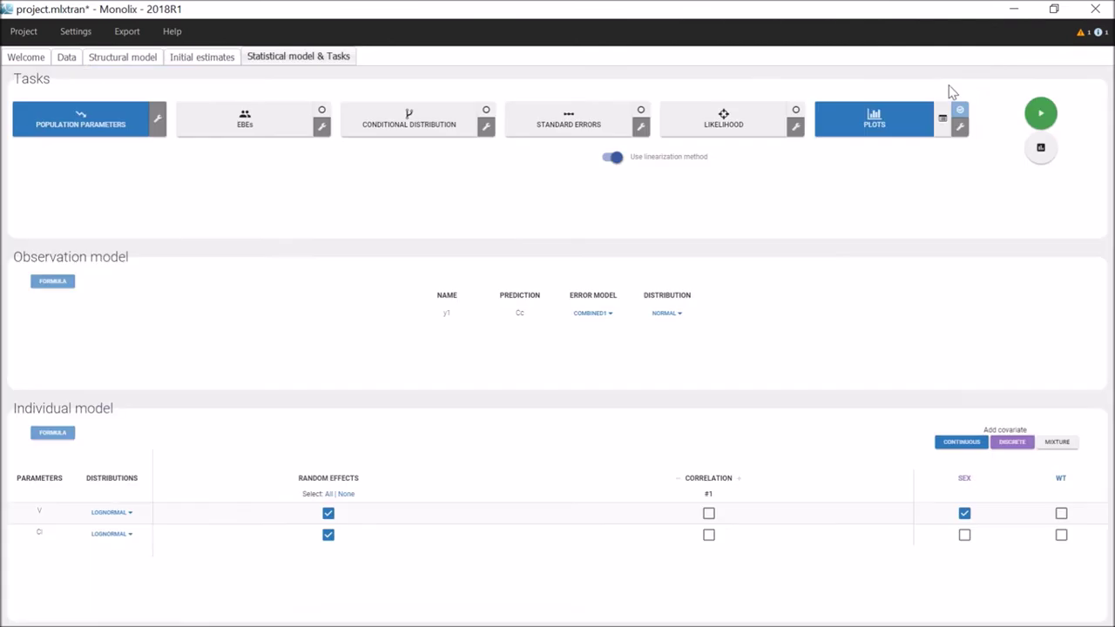
pyautogui.click(99, 125)
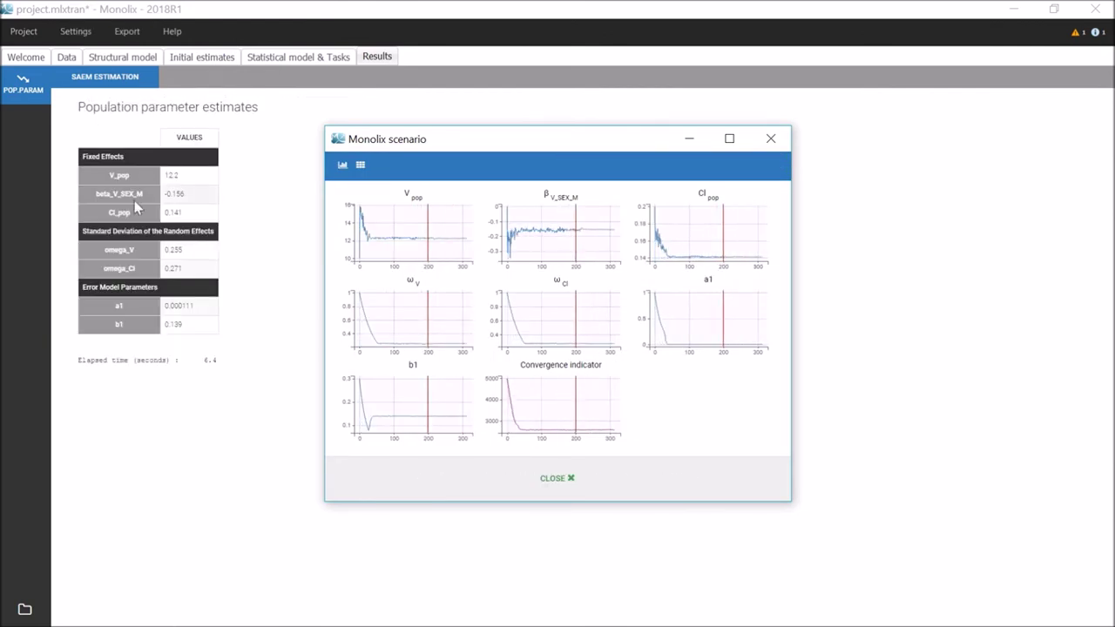
pyautogui.click(551, 482)
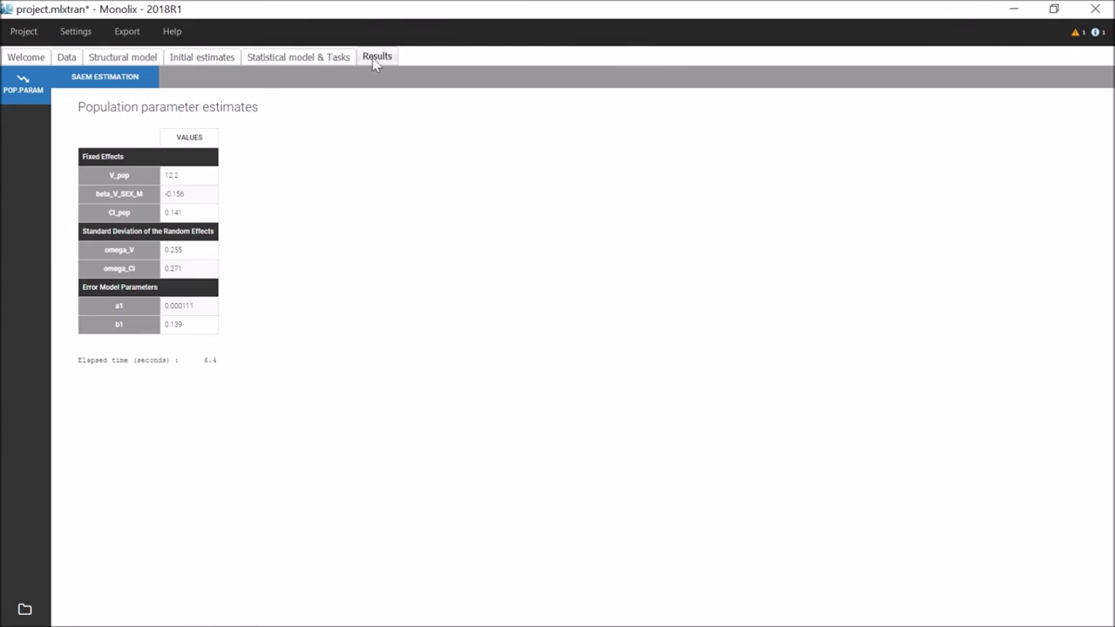
pyautogui.click(203, 56)
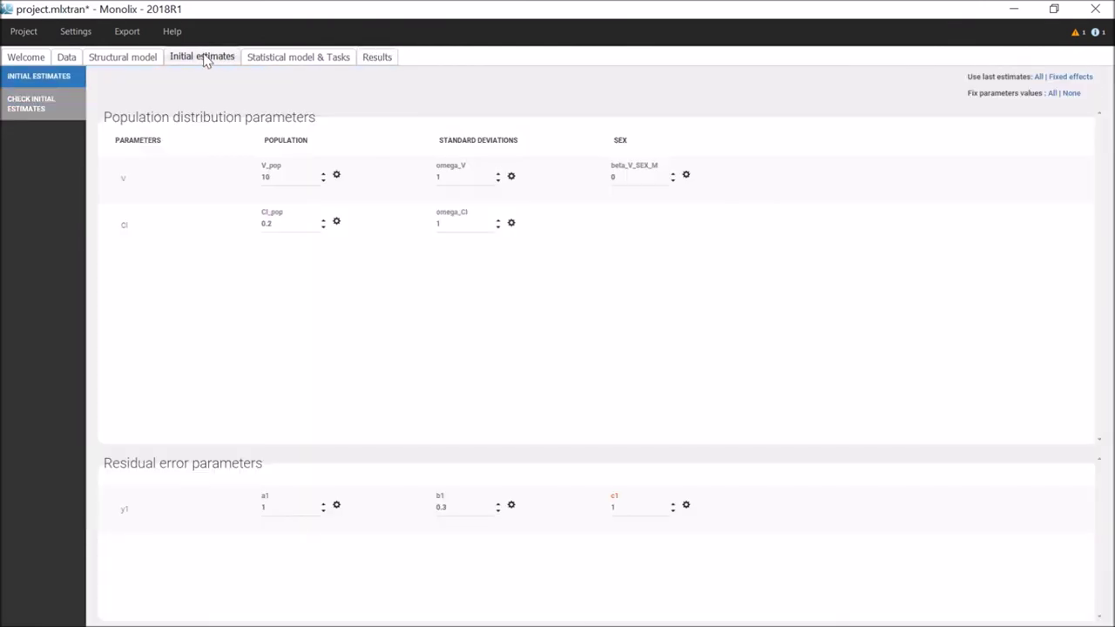
pyautogui.click(1070, 77)
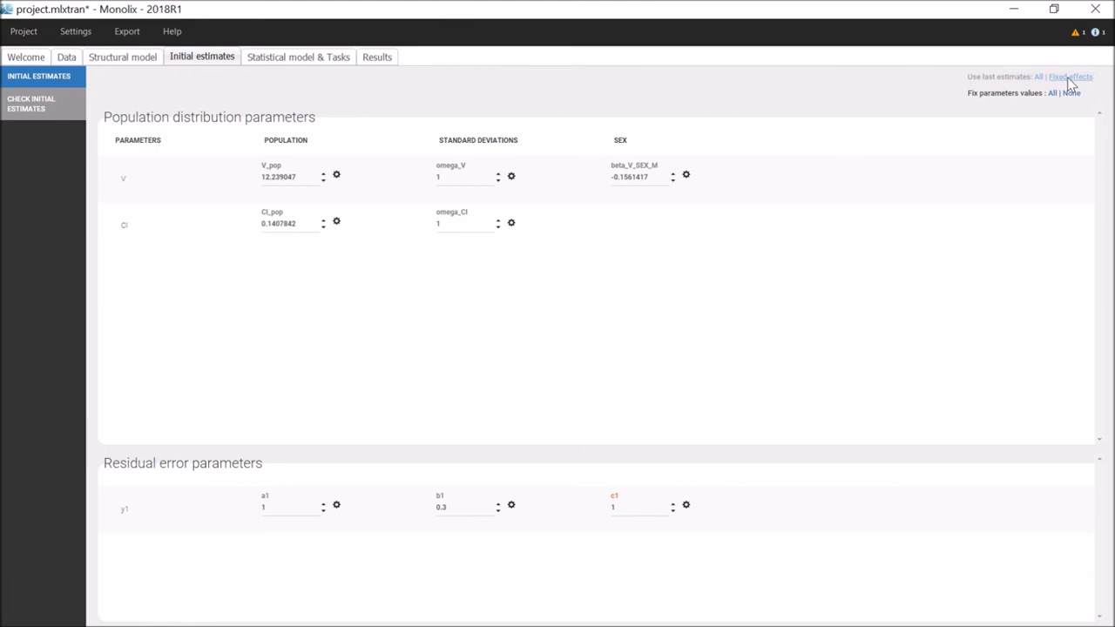
# Step: Load bolus_2cpt_DirectImaxFullInhibition_ClV1QV2E0IC50.txt from the PKPD library as the structural model
pyautogui.click(124, 61)
pyautogui.click(145, 117)
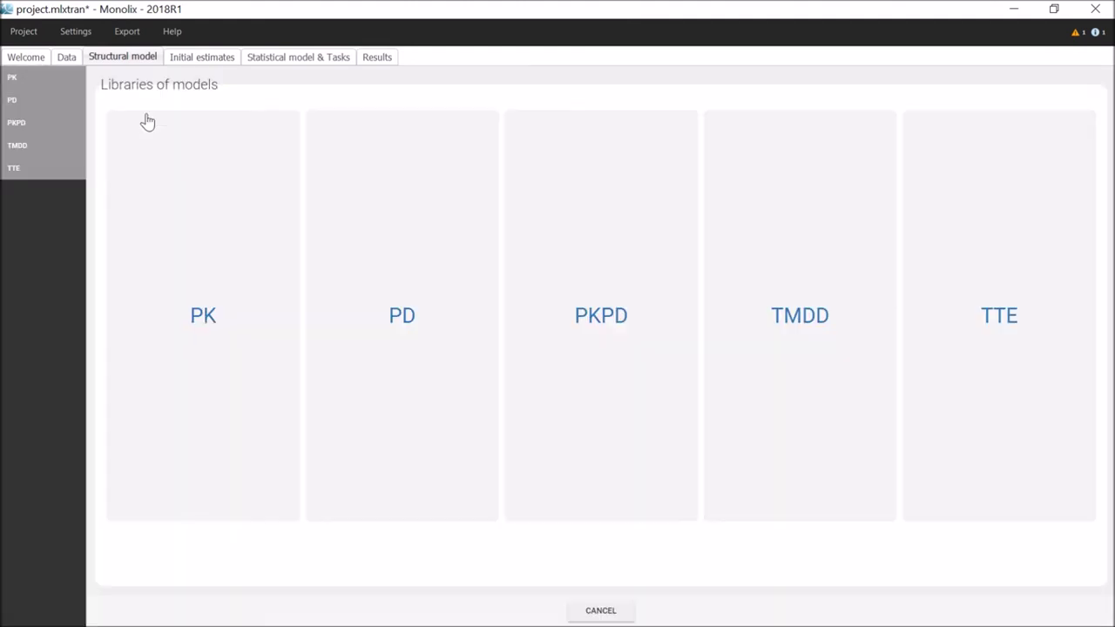
pyautogui.click(46, 128)
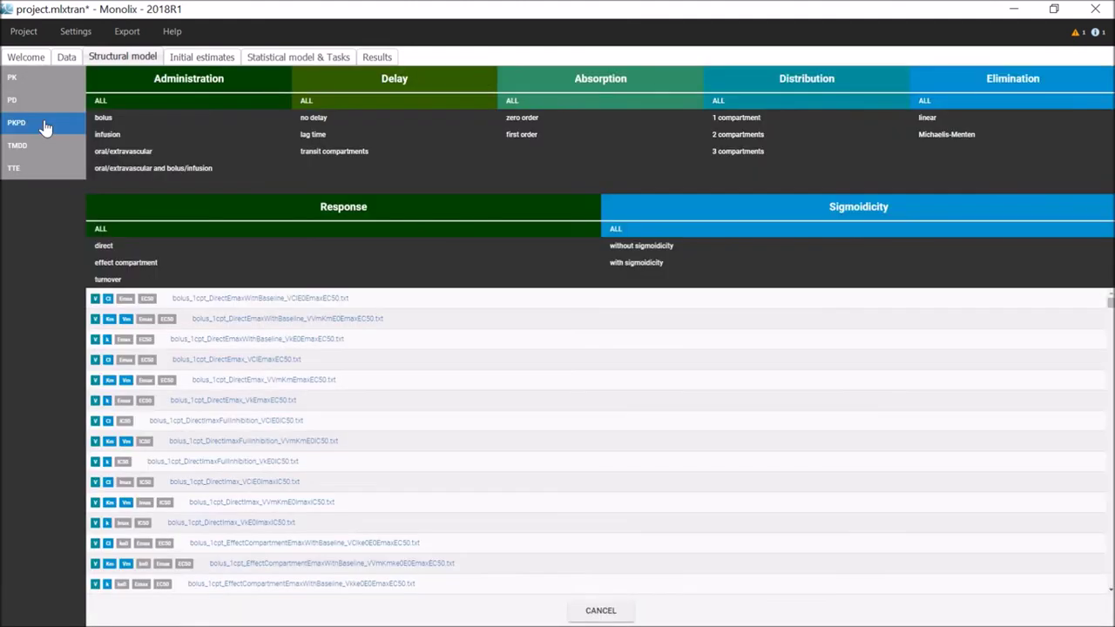
pyautogui.click(122, 120)
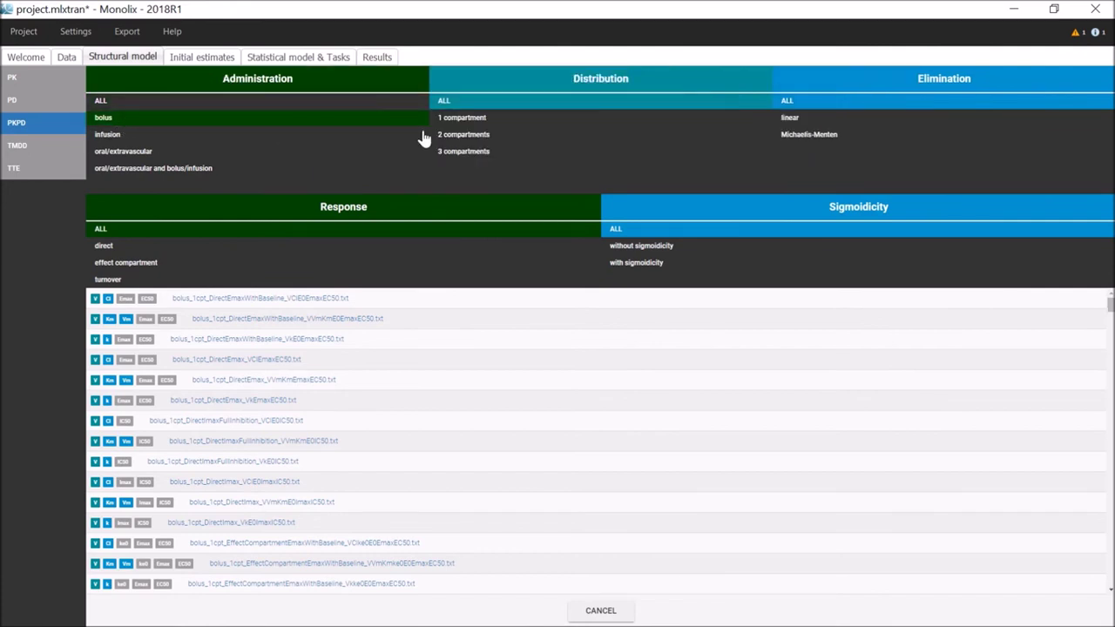
pyautogui.click(459, 134)
pyautogui.click(833, 121)
pyautogui.click(571, 248)
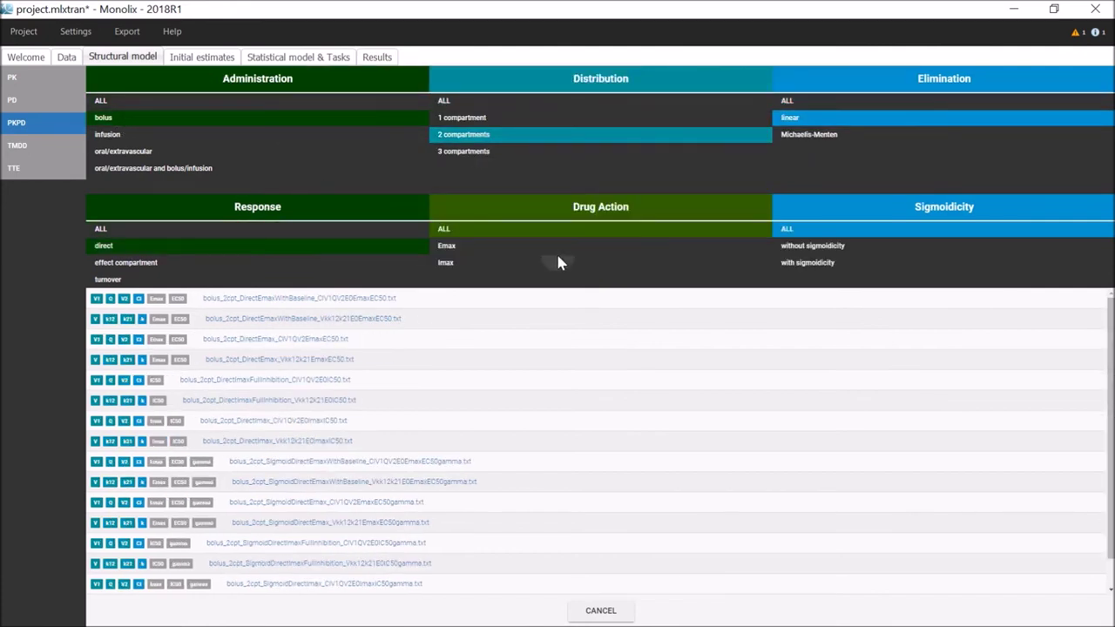
pyautogui.click(557, 262)
pyautogui.click(680, 249)
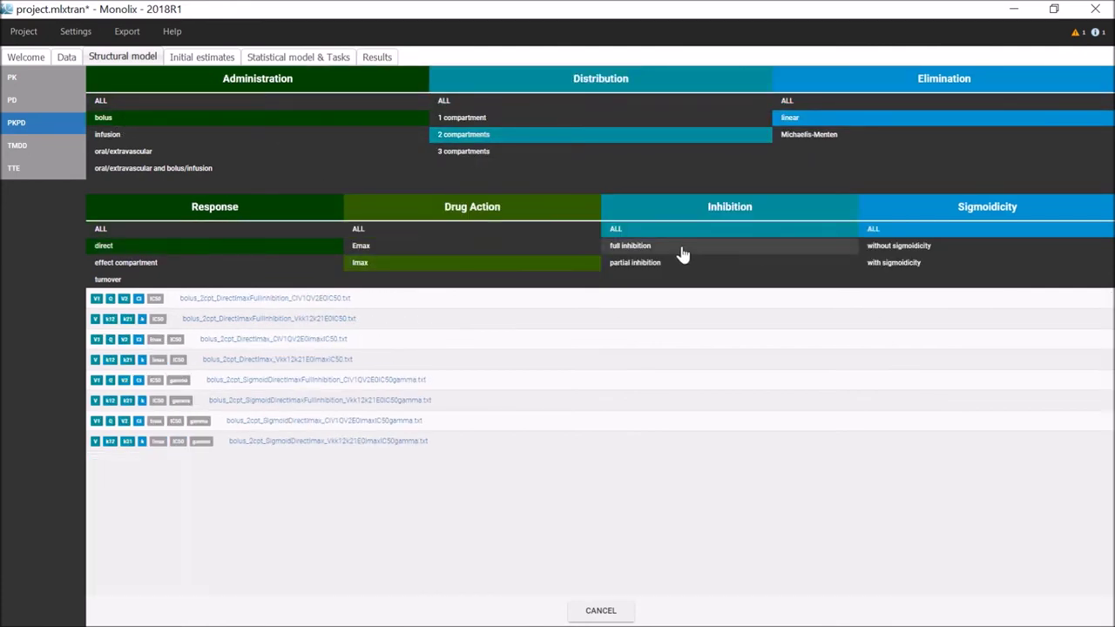
pyautogui.click(320, 299)
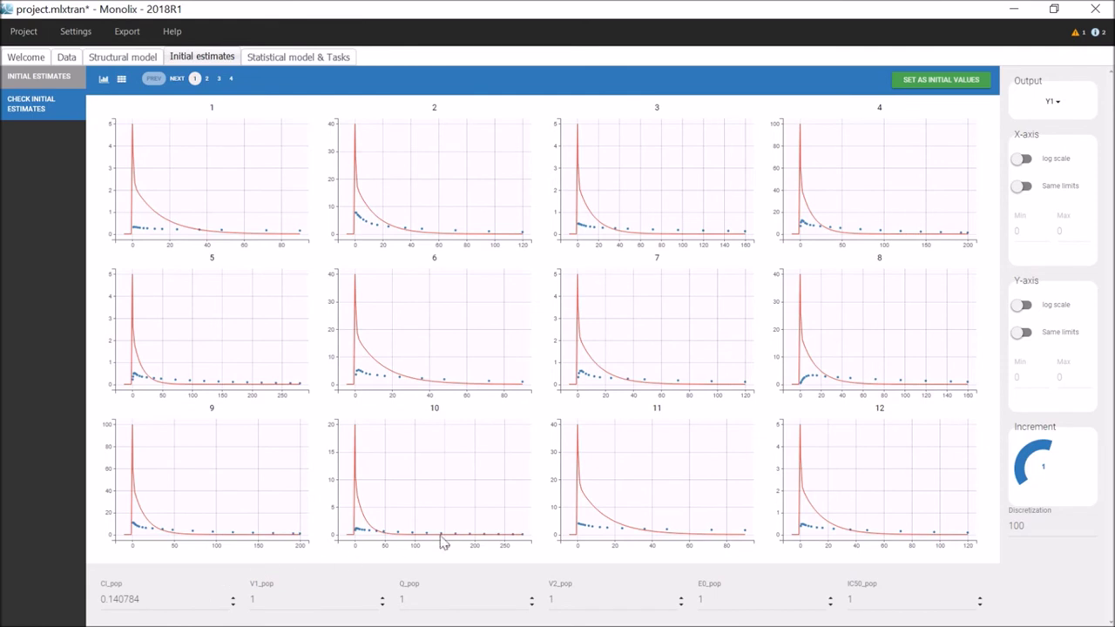
# Step: Preview the y2 output curves, then switch the plots back to y1
pyautogui.click(1057, 104)
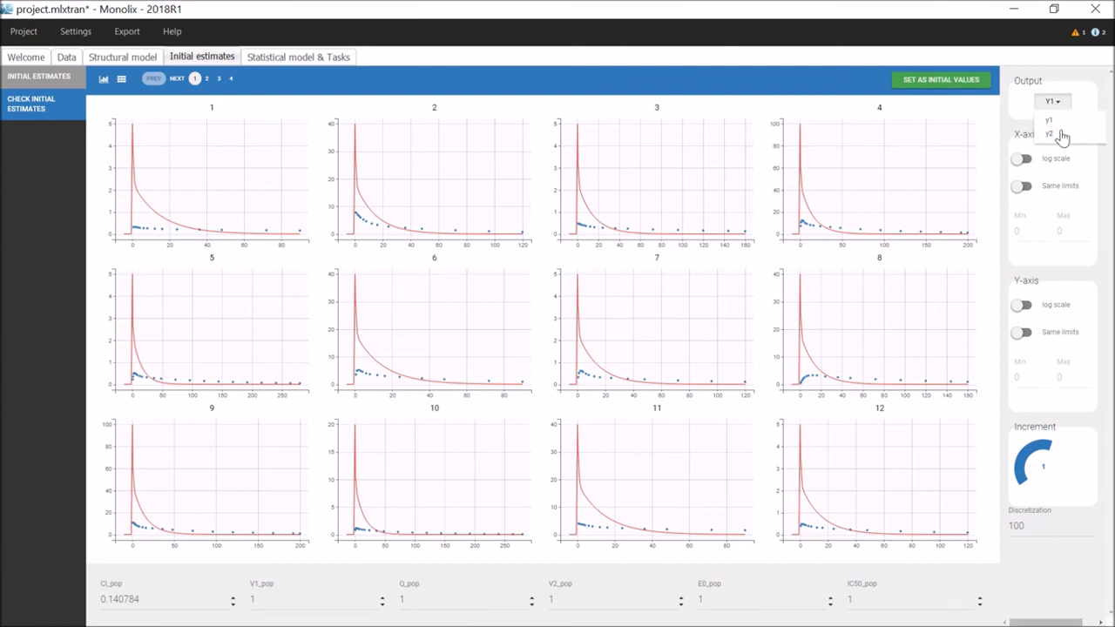
pyautogui.click(1061, 134)
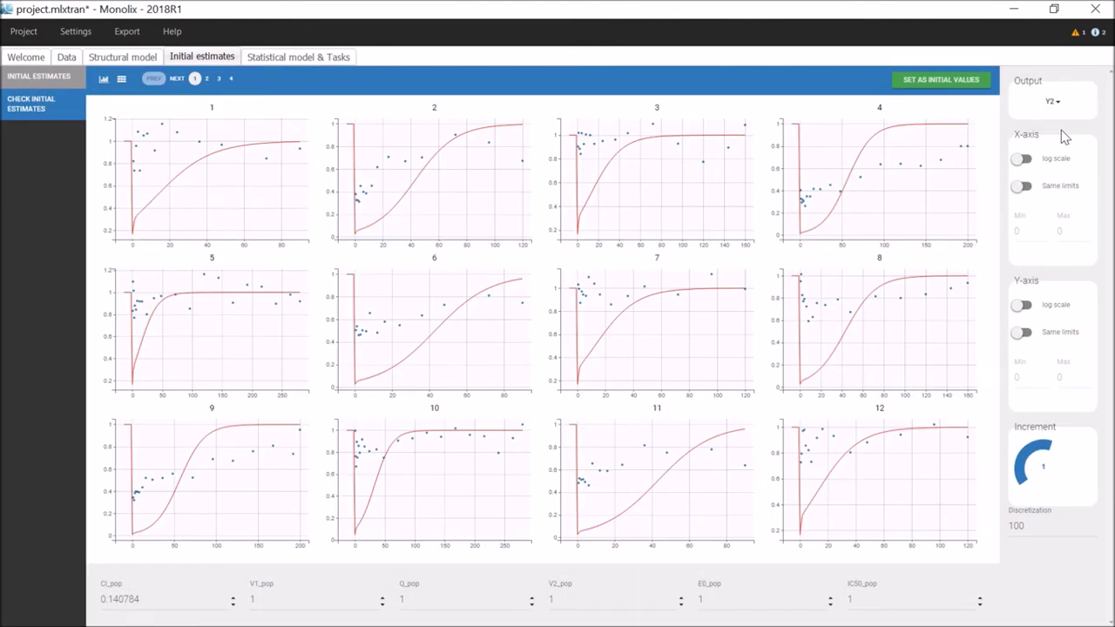
pyautogui.click(1055, 103)
pyautogui.click(1055, 119)
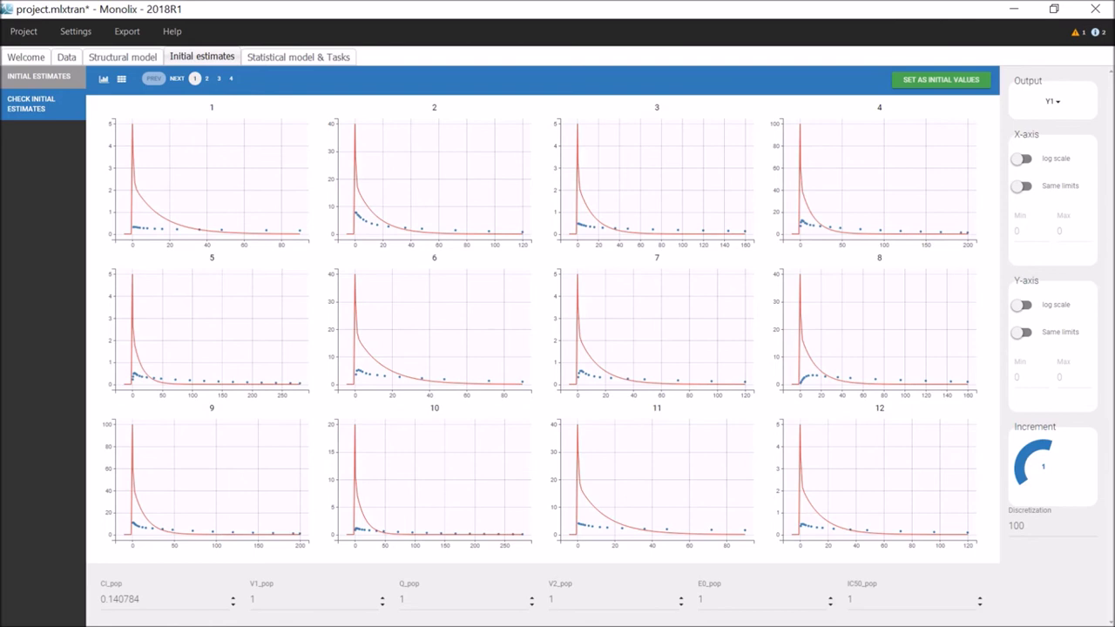
# Step: Set initial V1_pop to 8, Q_pop to 0.5 and V2_pop to 5
pyautogui.click(313, 599)
pyautogui.press('BackSpace')
pyautogui.write('8')
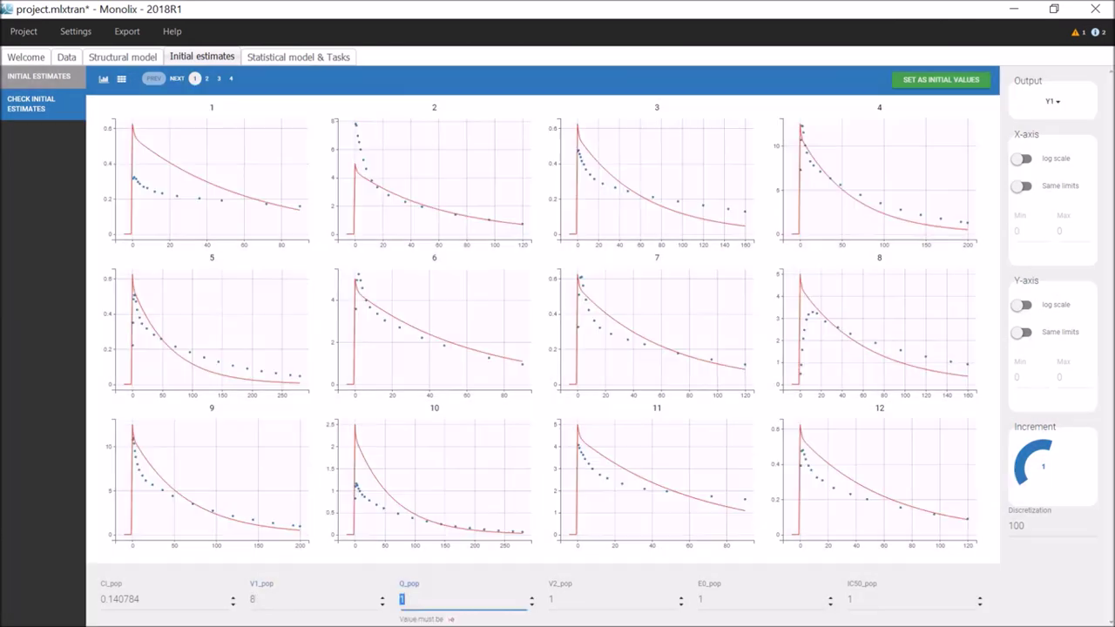
pyautogui.press('Tab')
pyautogui.write('0.5')
pyautogui.press('Tab')
pyautogui.write('5')
pyautogui.press('Tab')
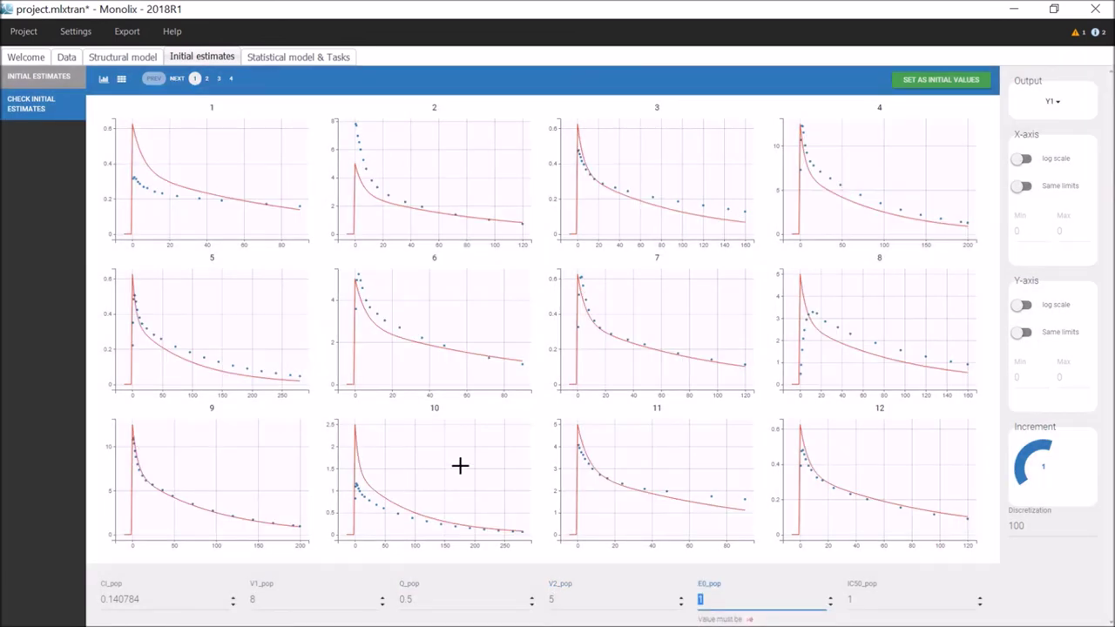
# Step: Switch the y1 fit plots to a logarithmic y-axis
pyautogui.click(1041, 311)
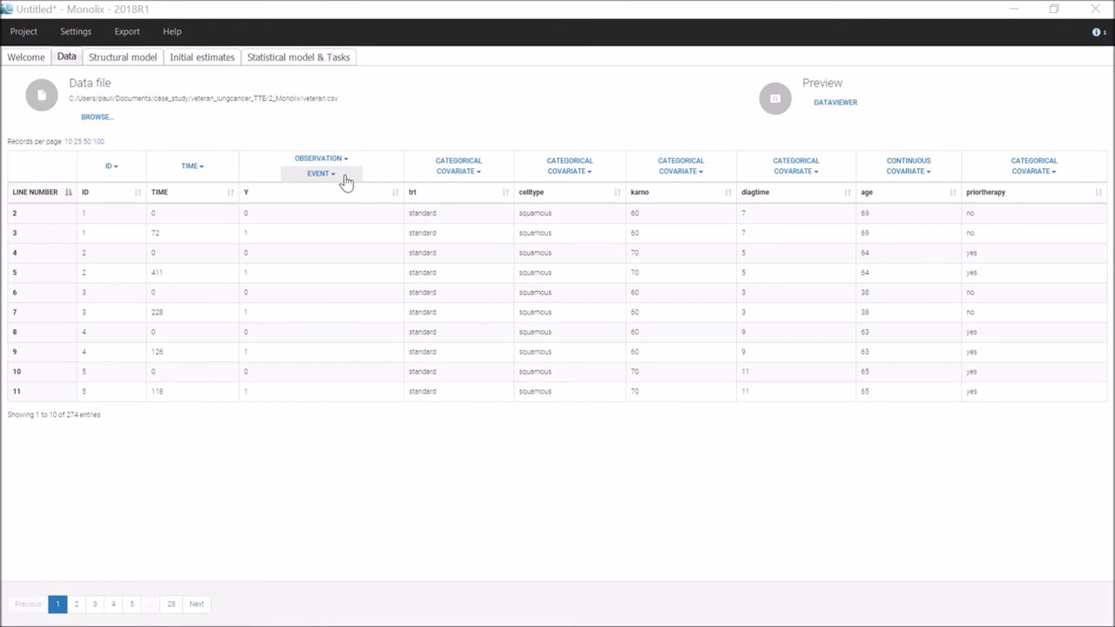
# Step: Preview the veteran survival curve, then view exponential_model_singleEvent.txt on the Structural model page
pyautogui.click(209, 58)
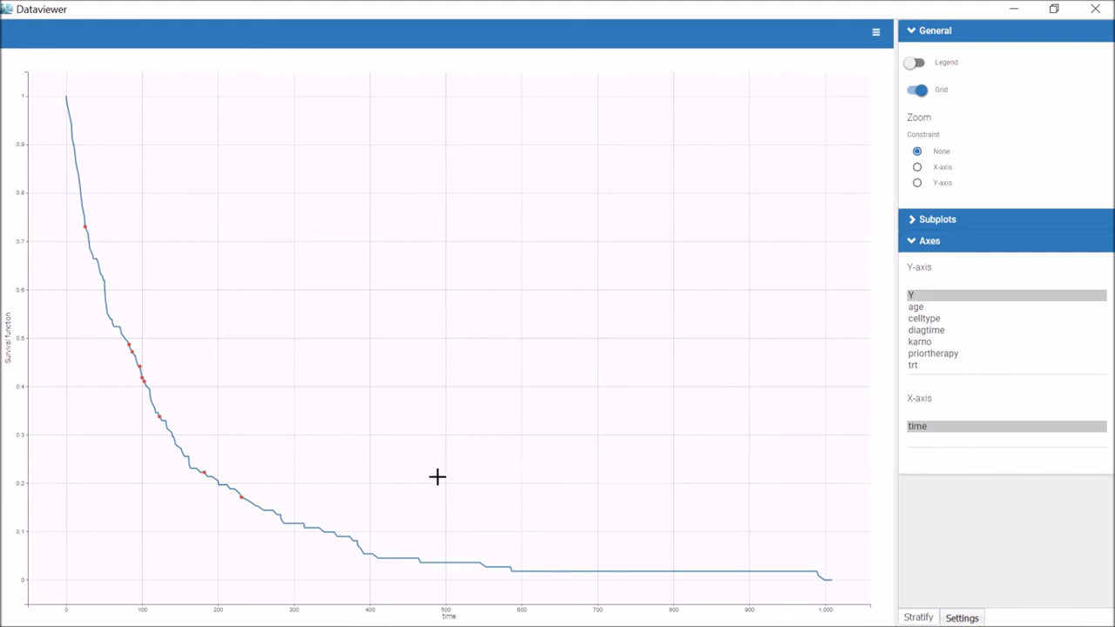
pyautogui.hotkey('alt', 'F4')
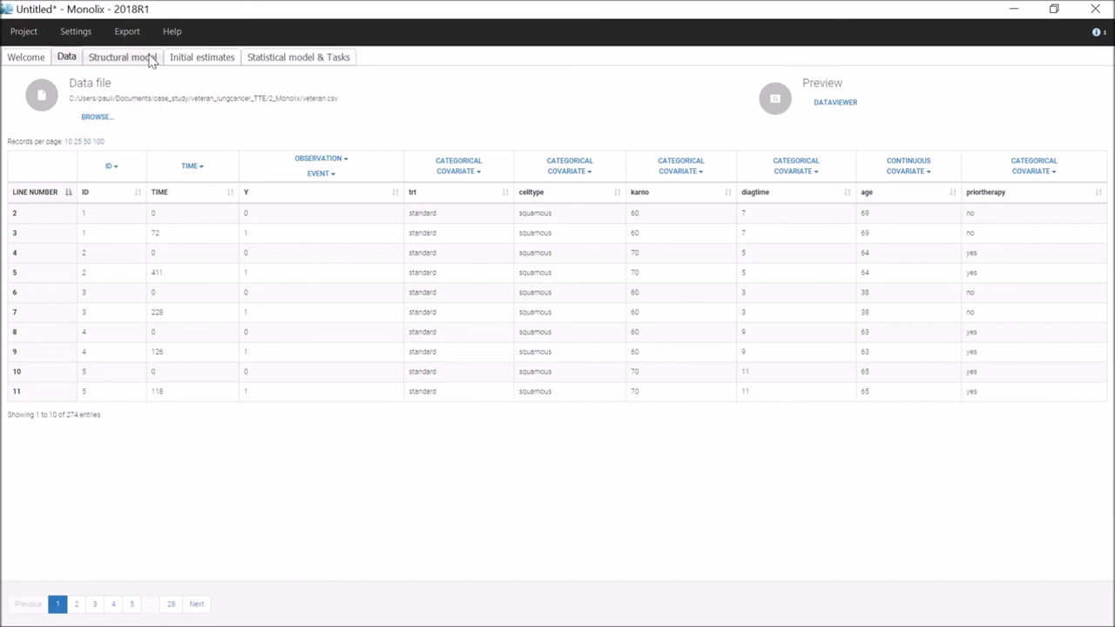
pyautogui.click(152, 58)
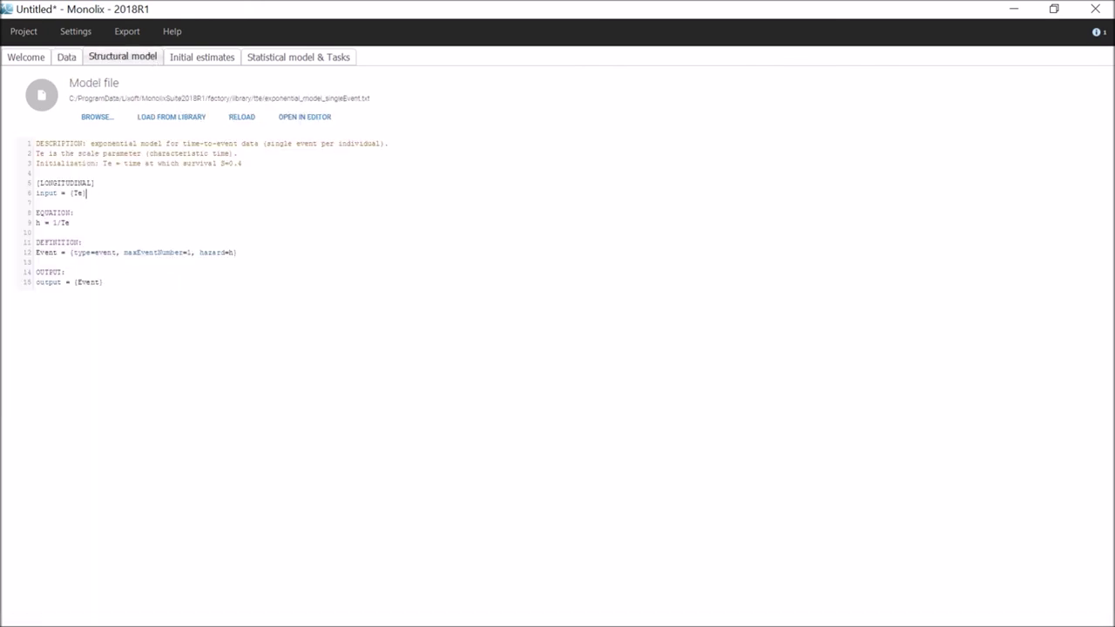